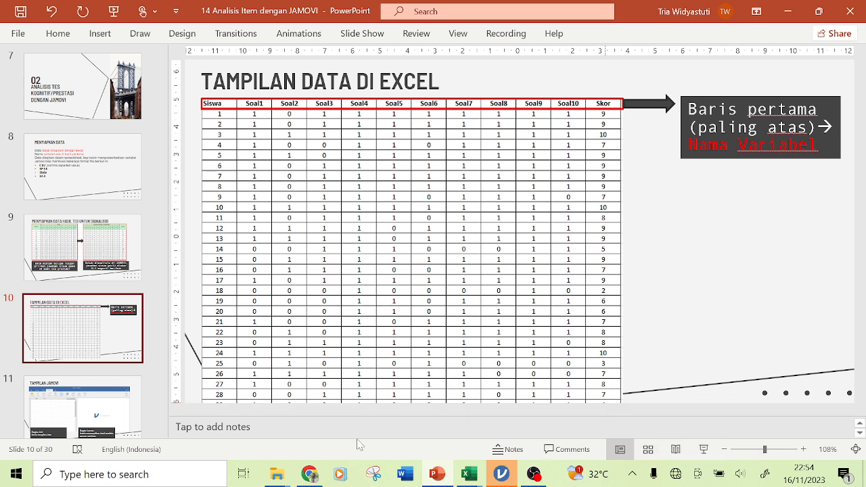
- Show slide 11, TAMPILAN JAMOVI, in the presentation
scroll(125, 372, down, 2)
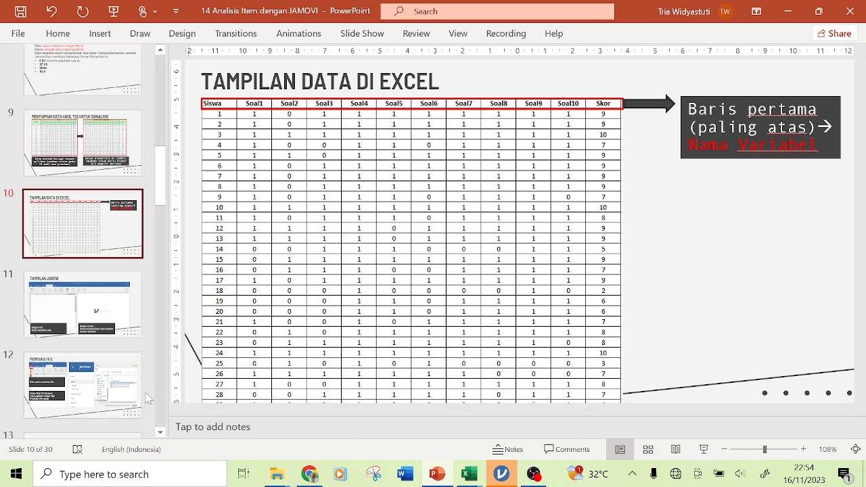
click(106, 329)
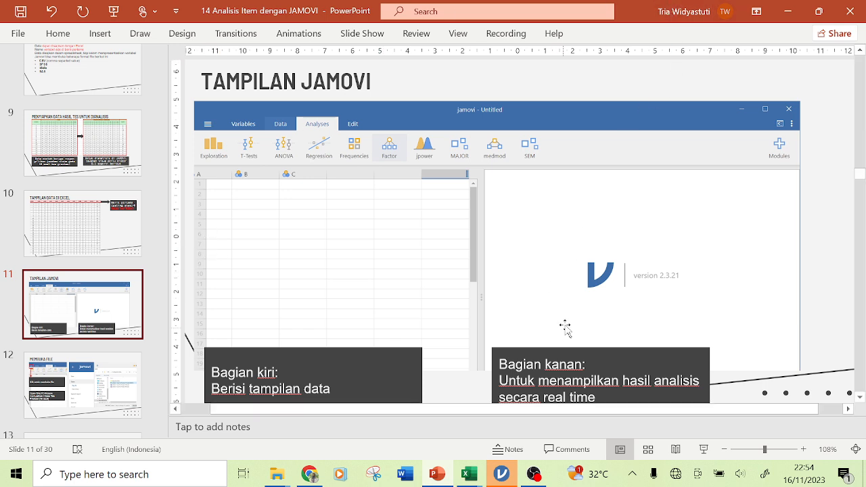
- Switch to jamovi and open the Excel data file Latihan 1 Data Tes Prestasi (10 Soal) JAMOVI from this PC
click(501, 474)
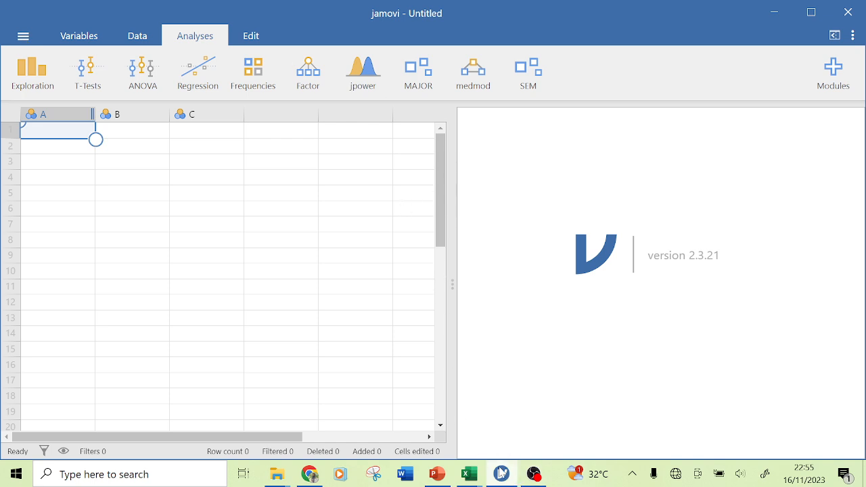
click(501, 474)
click(501, 473)
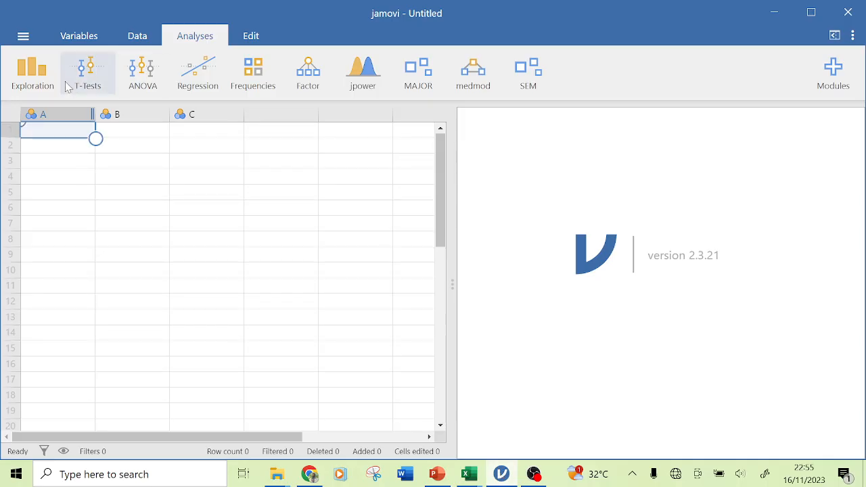
click(27, 40)
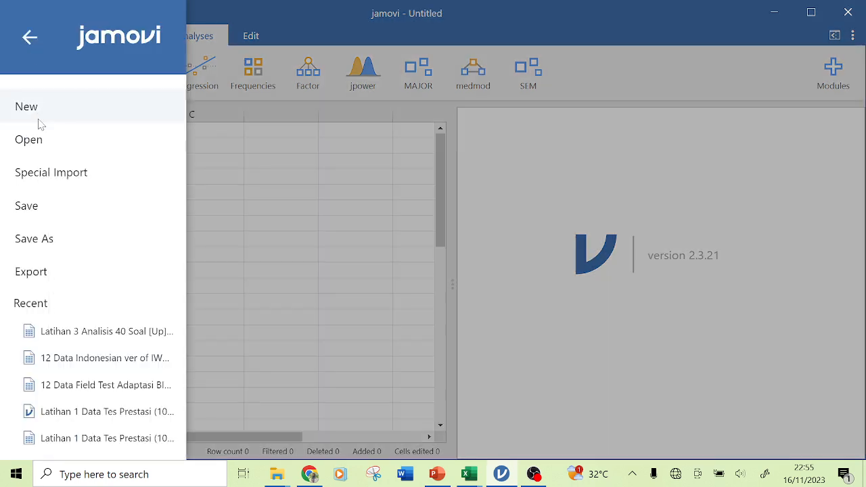
click(31, 140)
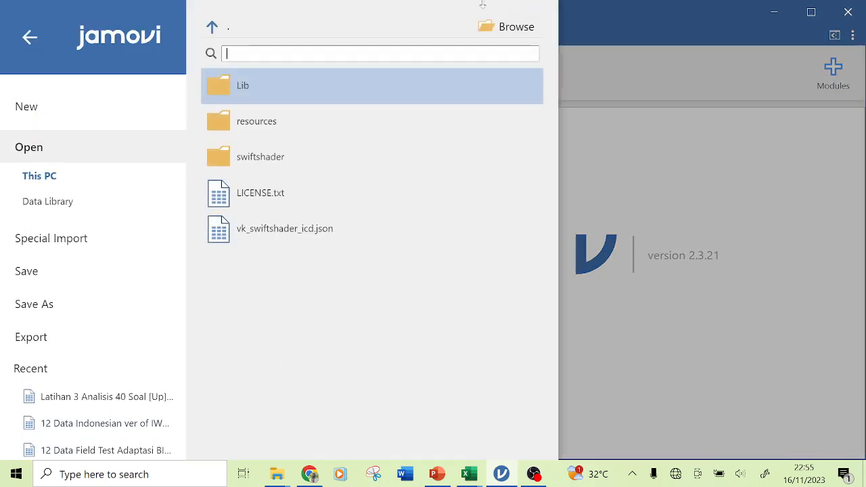
click(511, 27)
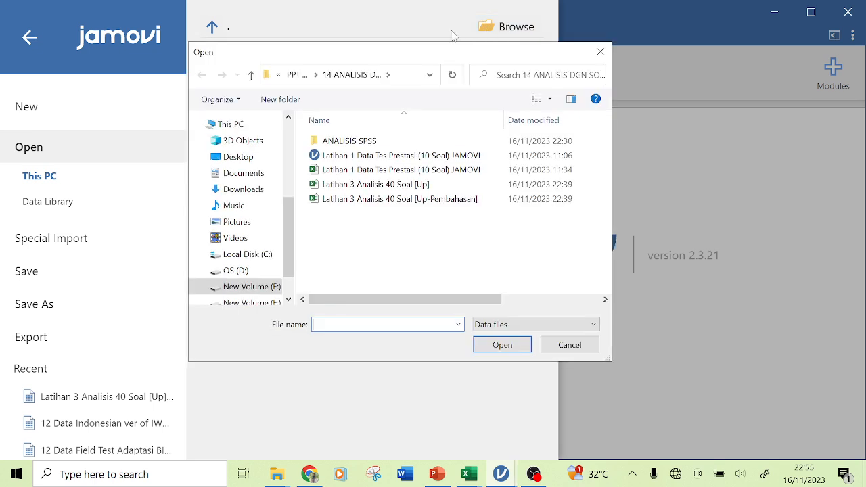
click(429, 173)
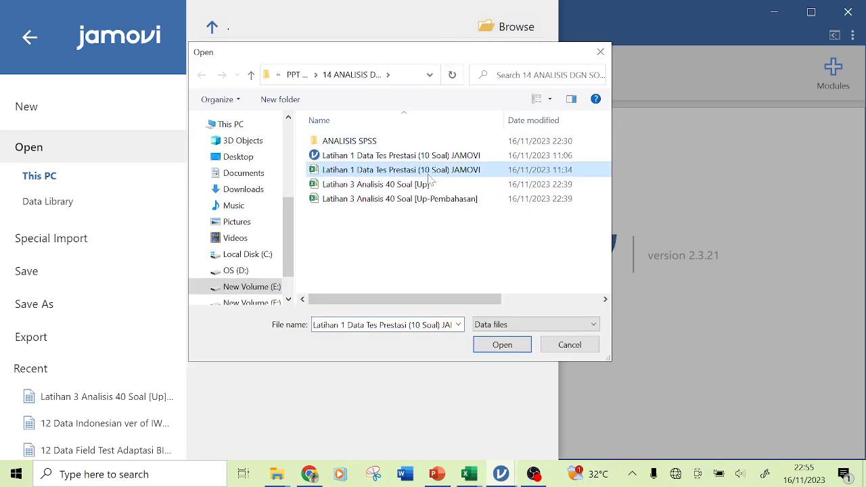
click(524, 349)
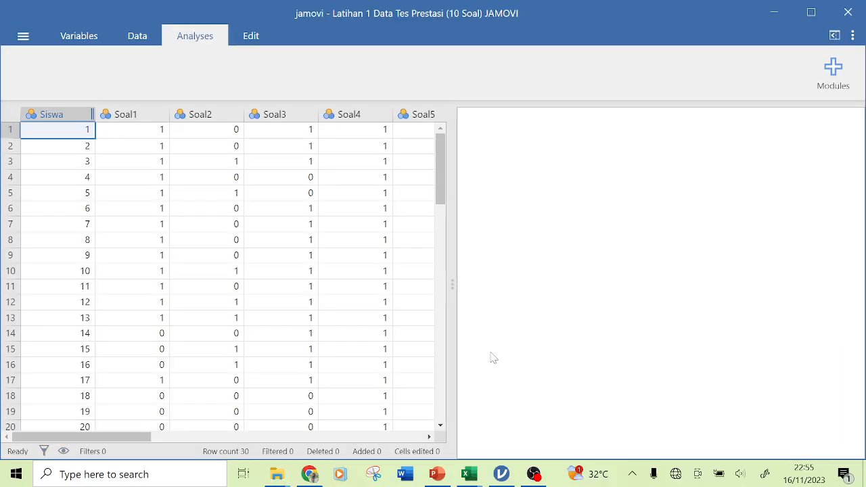
- Switch to the PowerPoint presentation and show slide 13 on running the item-total correlation estimate
click(437, 474)
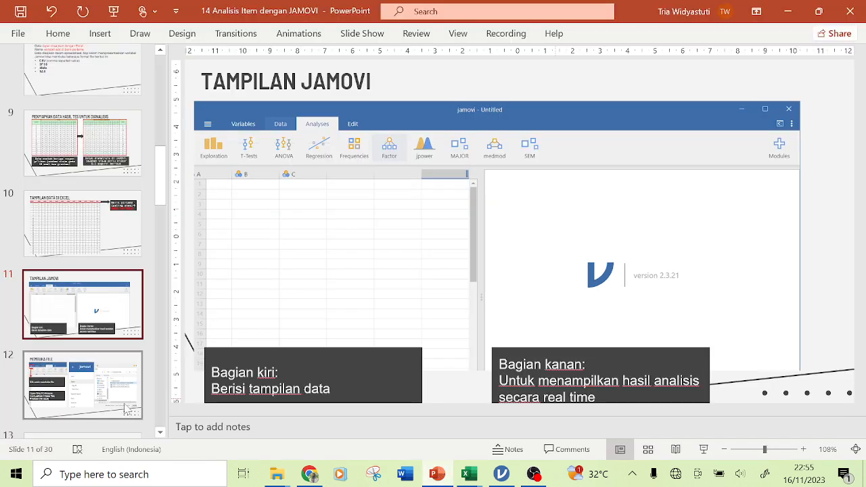
scroll(153, 206, down, 3)
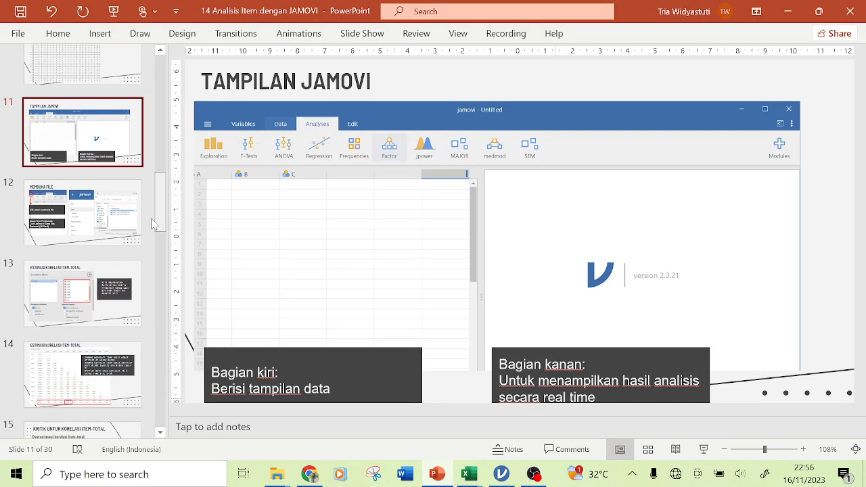
click(138, 288)
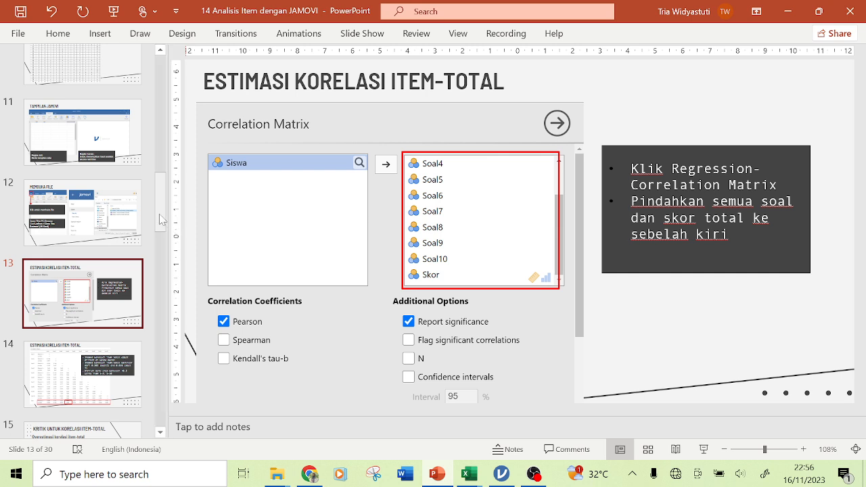
drag(161, 218, 161, 230)
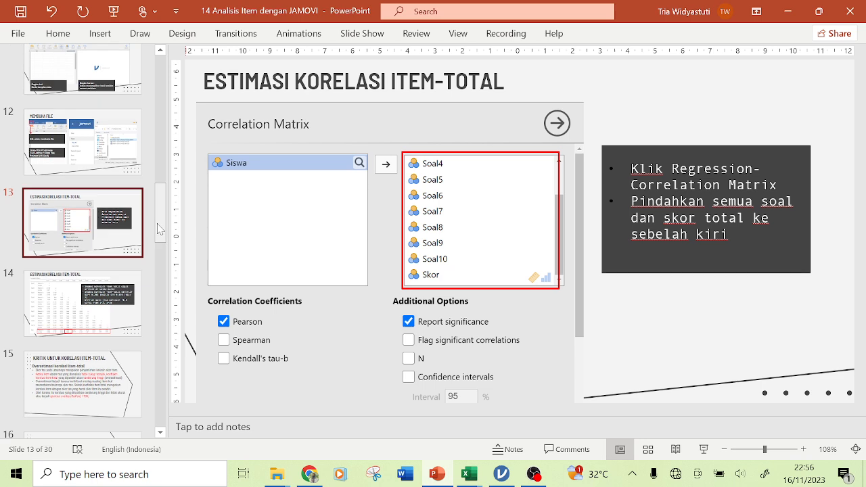
- Switch to jamovi and start a Correlation Matrix analysis on the test data
click(509, 477)
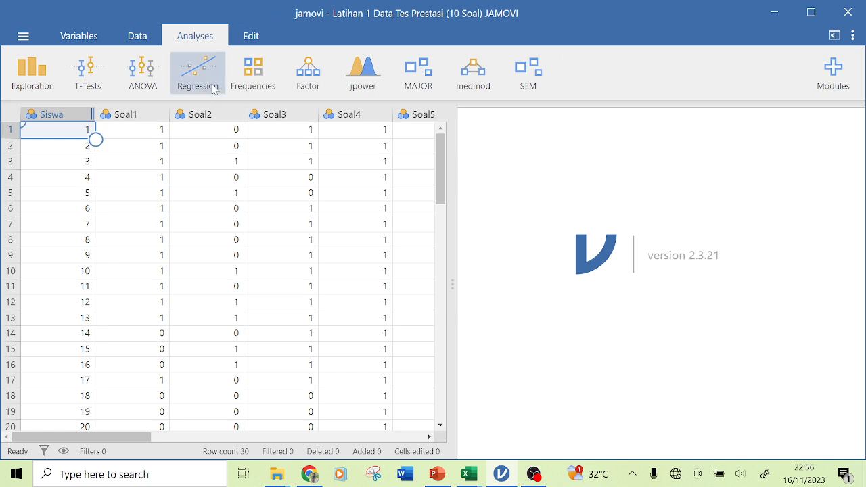
click(211, 85)
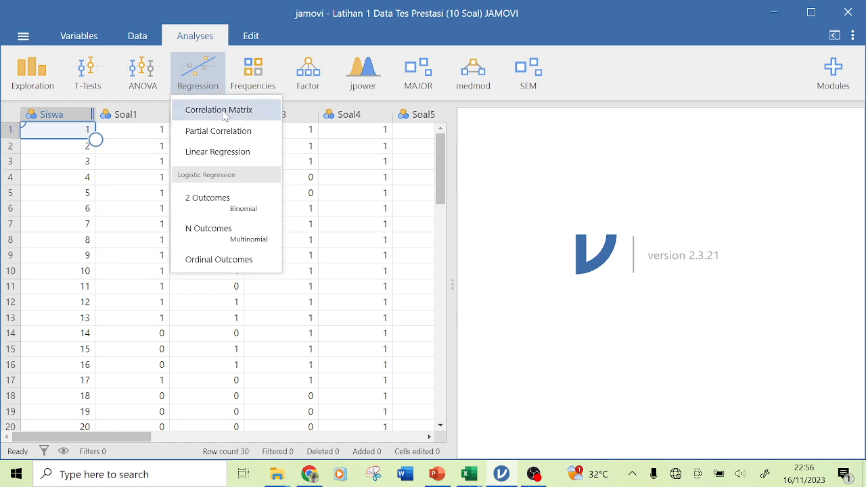
click(219, 110)
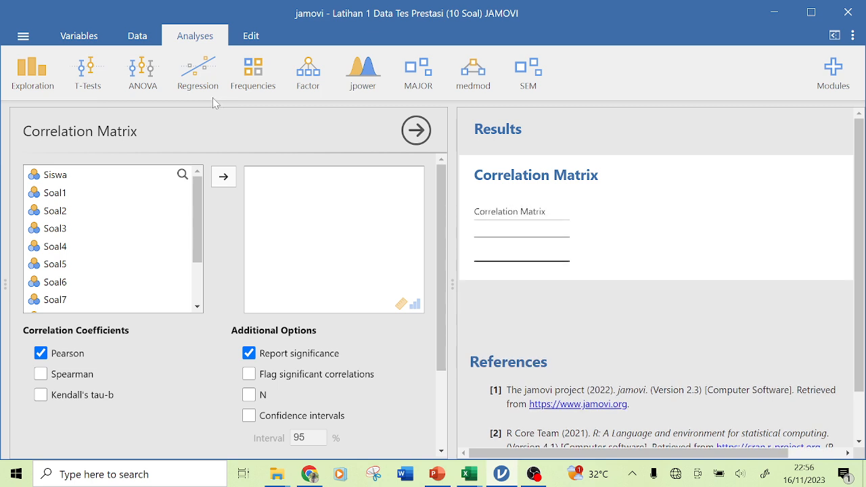
- Assign Soal1 through Soal10 and Skor to the Correlation Matrix, leaving out Siswa, and look over the resulting table
mouse_move(193, 228)
mouse_down()
mouse_move(196, 277)
mouse_move(201, 221)
mouse_up()
click(110, 195)
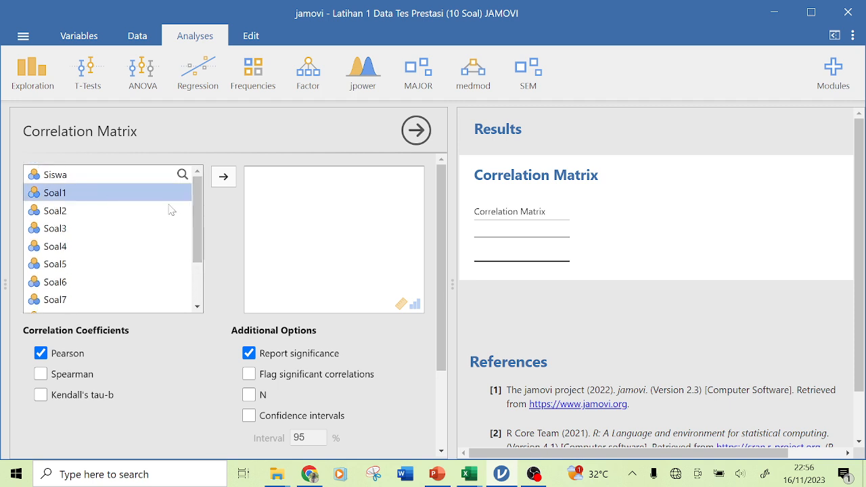
drag(194, 226, 190, 276)
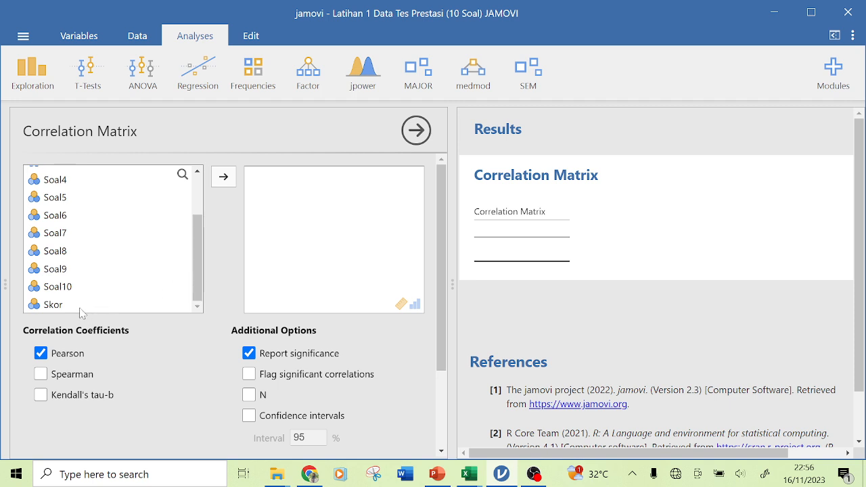
drag(195, 261, 196, 187)
drag(133, 223, 129, 303)
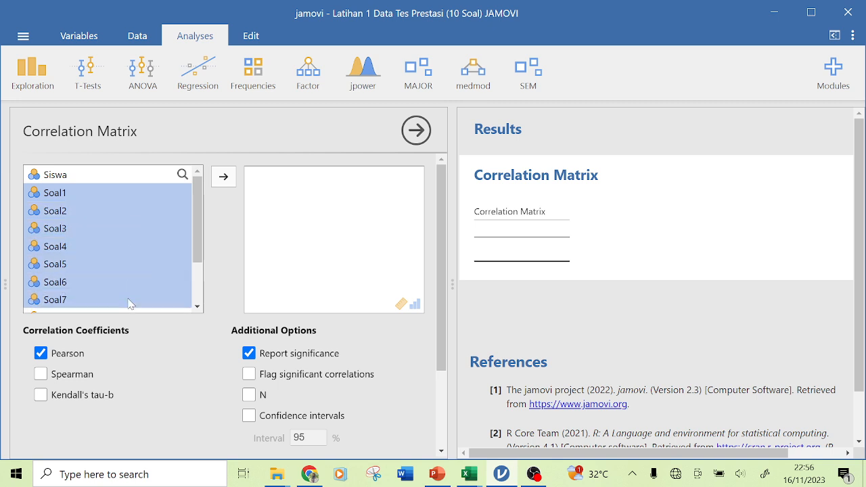
drag(198, 236, 195, 290)
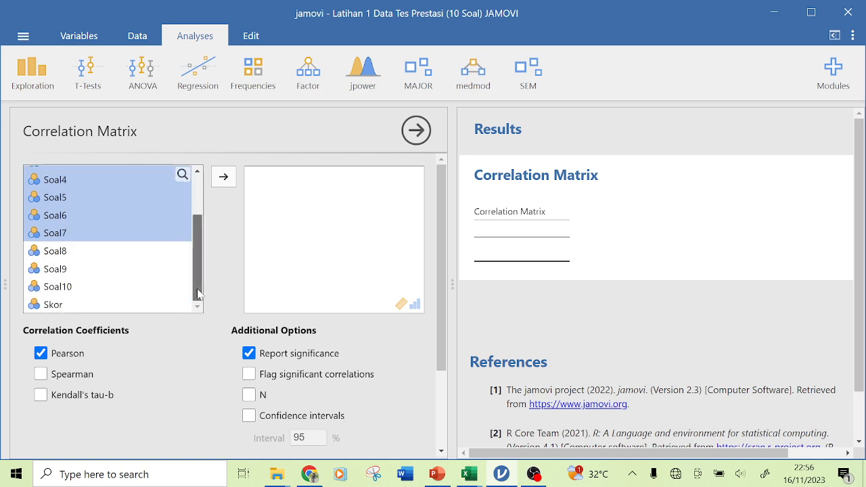
shift+click(155, 257)
shift+click(155, 269)
shift+click(155, 287)
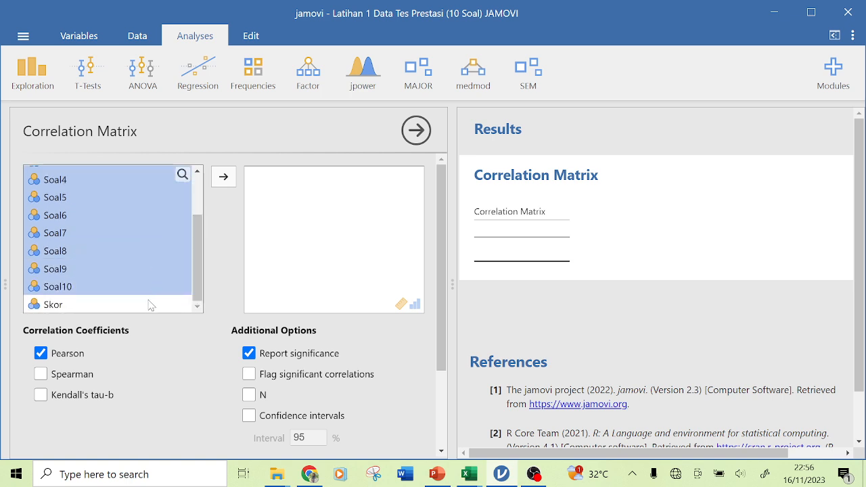
shift+click(149, 305)
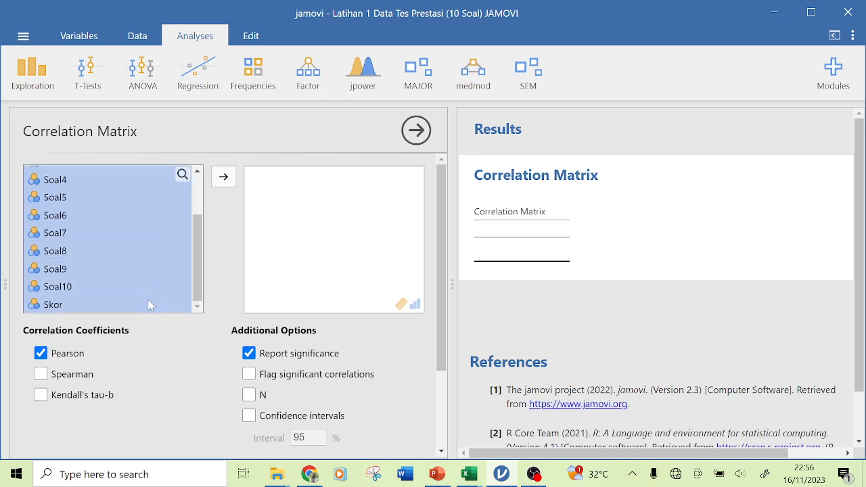
click(224, 178)
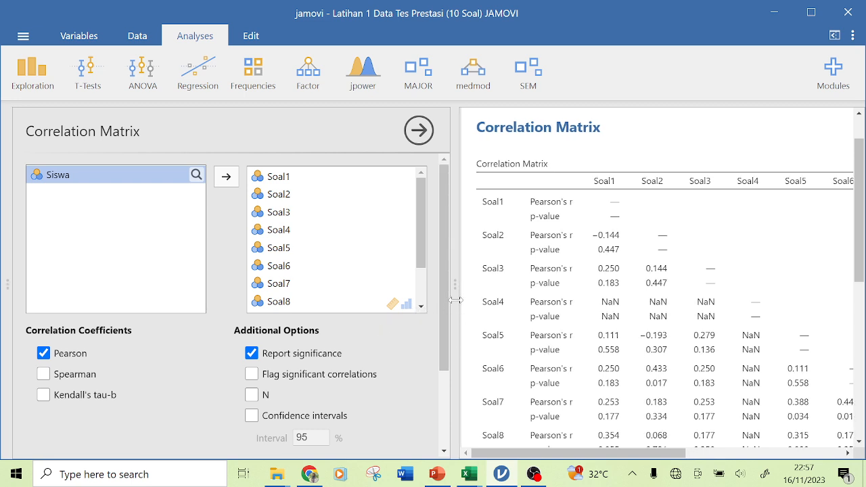
drag(626, 453, 532, 452)
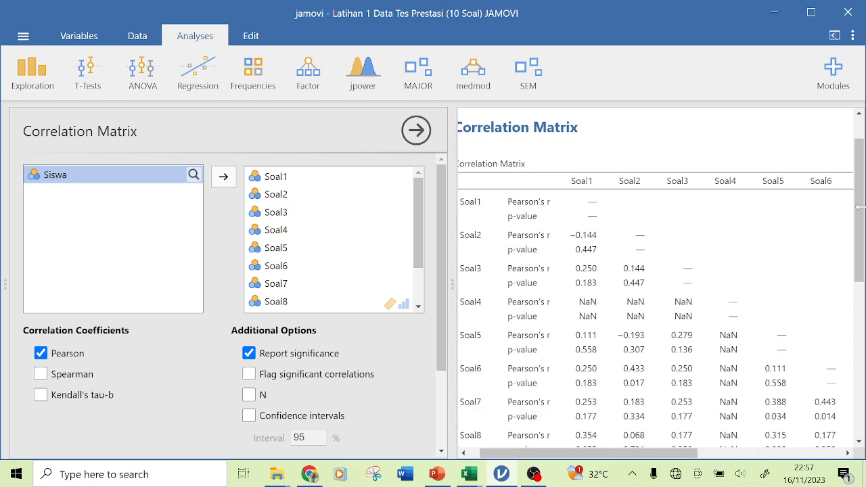
drag(859, 223, 859, 241)
- Switch to PowerPoint, go to slide 14 with the item-total correlation results, hide its notes and present it full screen
click(448, 477)
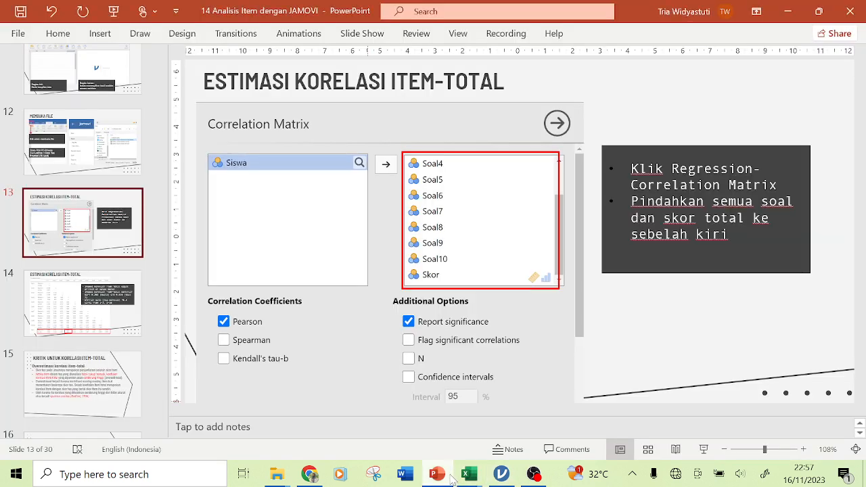
click(128, 321)
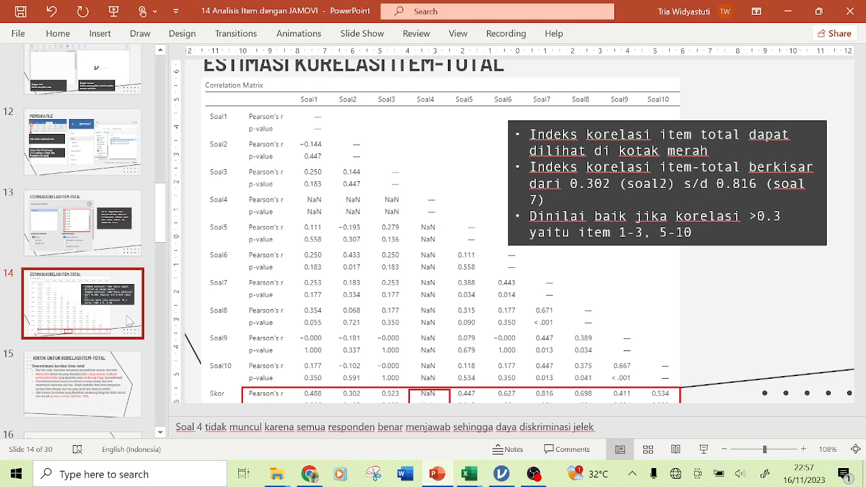
click(515, 450)
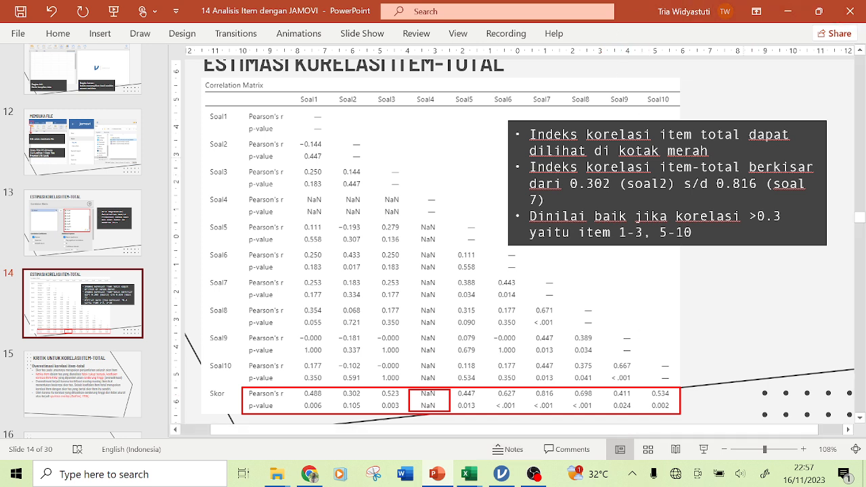
click(704, 449)
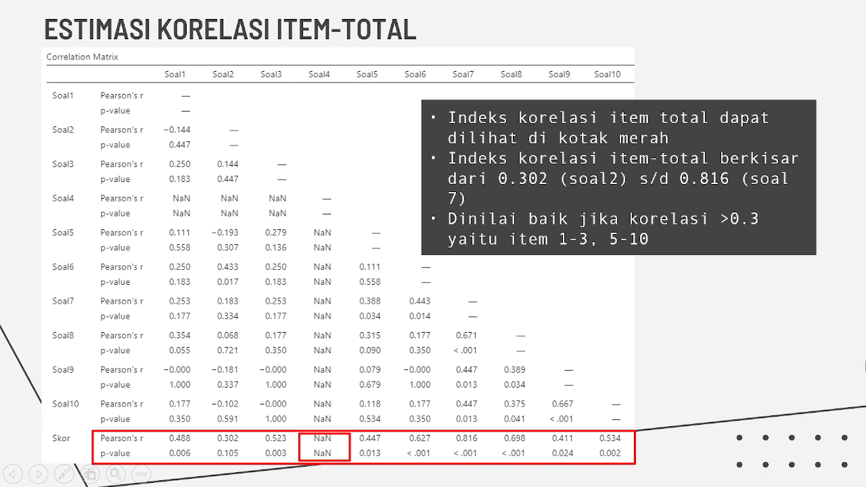
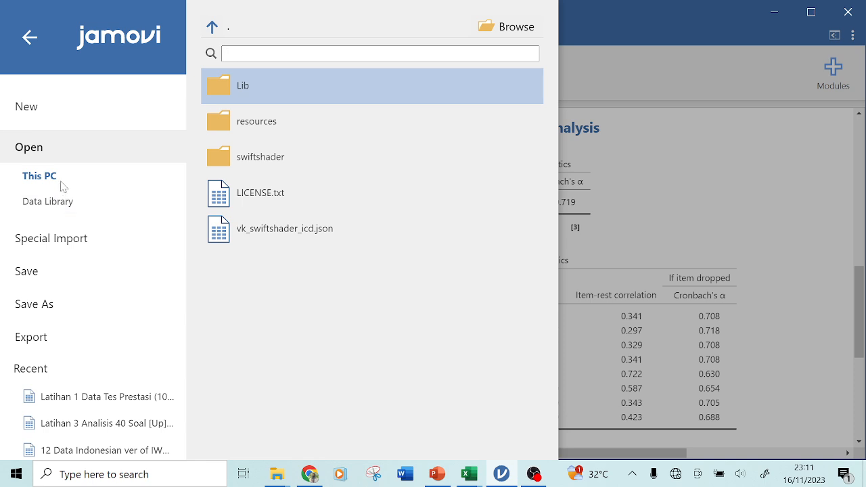
- Open the Personality Questionnaire dataset from the lsj-data folder of the Data Library
click(73, 201)
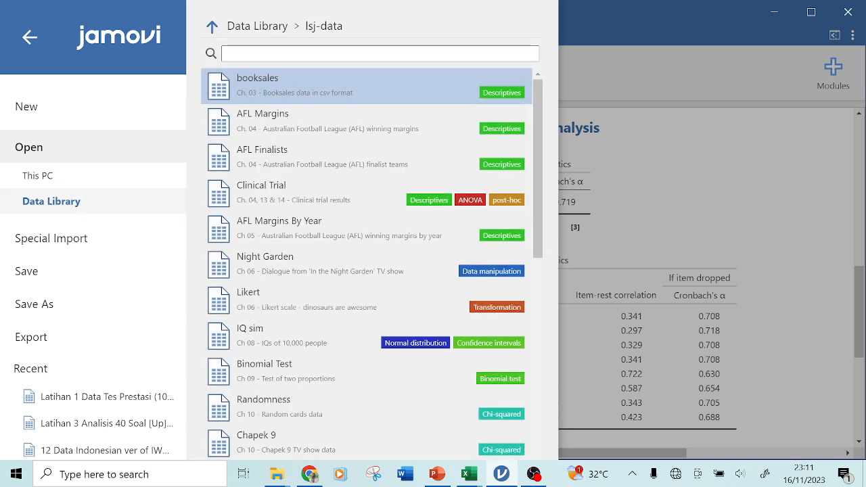
drag(538, 169, 508, 441)
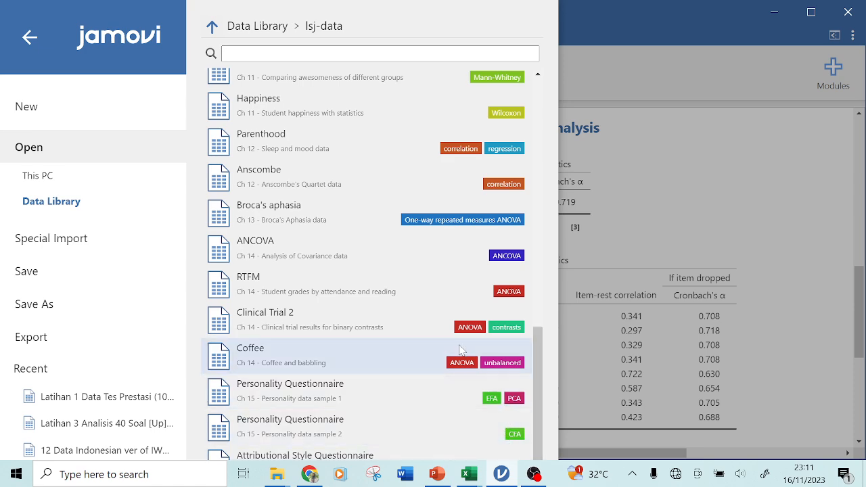
scroll(459, 350, up, 5)
scroll(455, 345, down, 5)
click(442, 402)
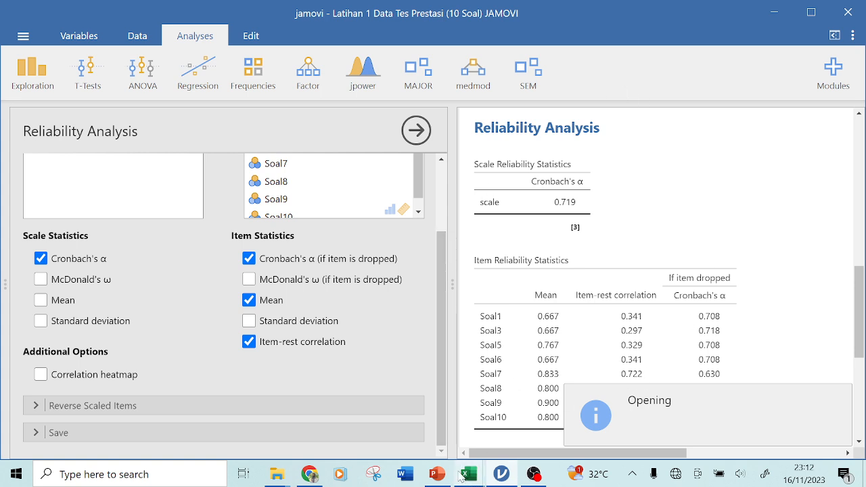
- Switch to the PowerPoint presentation 14 Analisis Item dengan JAMOVI
mouse_move(453, 482)
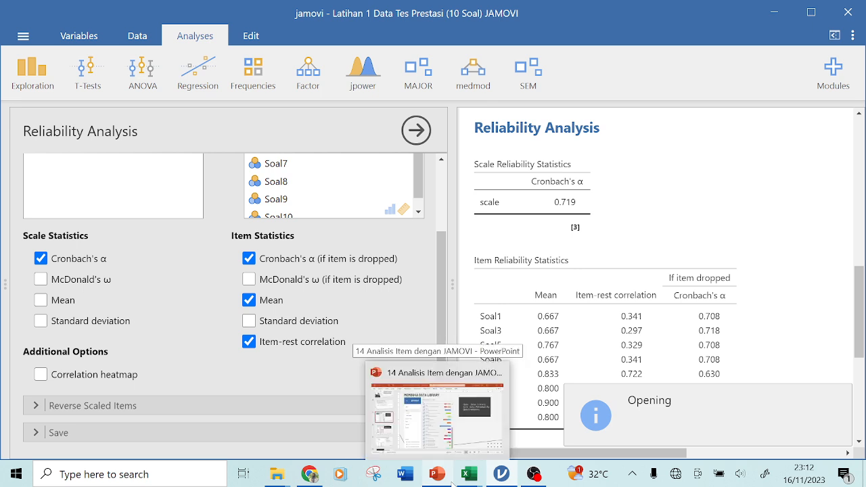
click(433, 409)
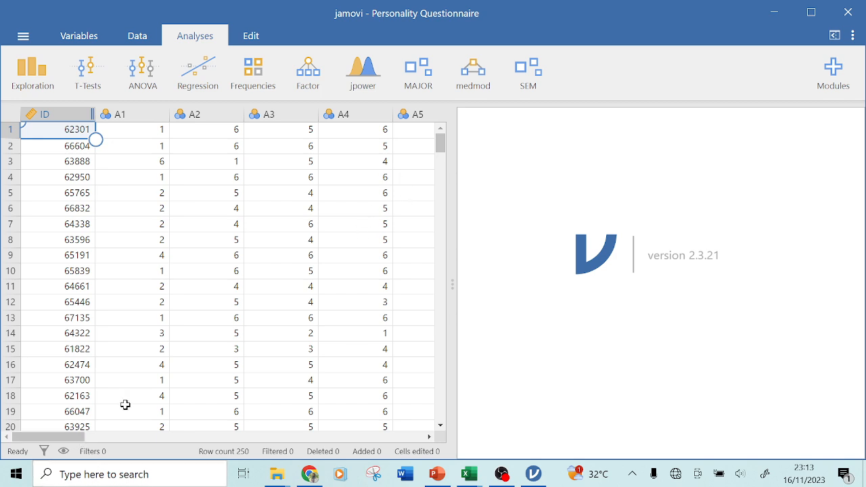
- Widen the data area beside the results and examine the Personality Questionnaire rows
drag(454, 286, 814, 306)
scroll(242, 284, down, 20)
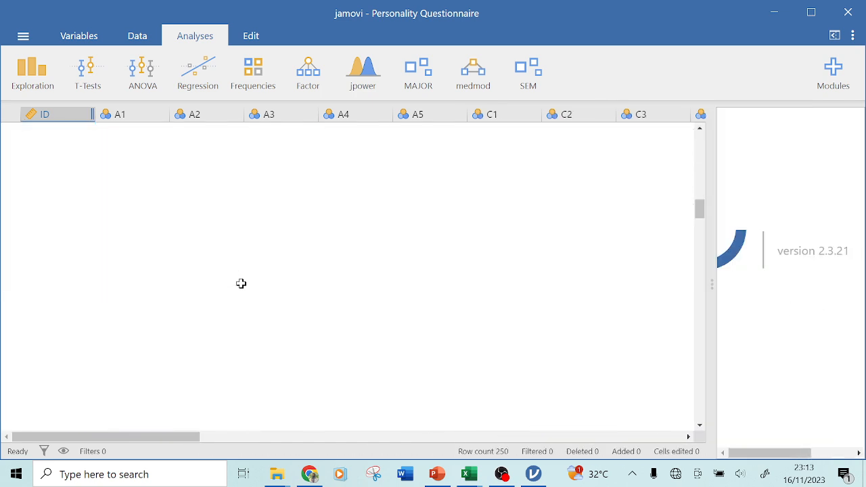
- Examine the Personality Questionnaire data down to its last rows and return to the first row
scroll(237, 290, down, 20)
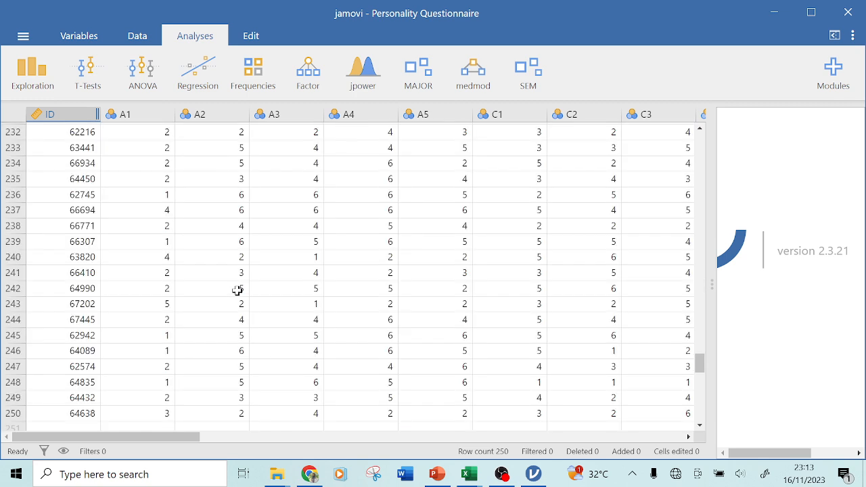
scroll(237, 290, up, 11)
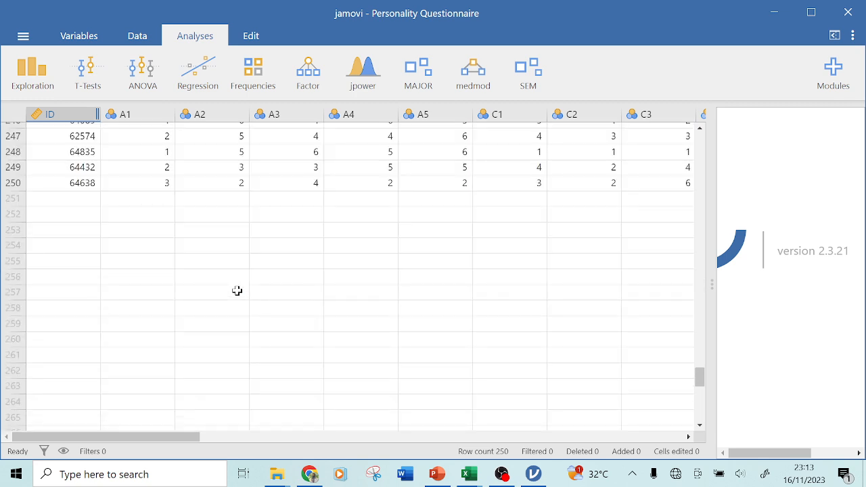
scroll(116, 221, up, 20)
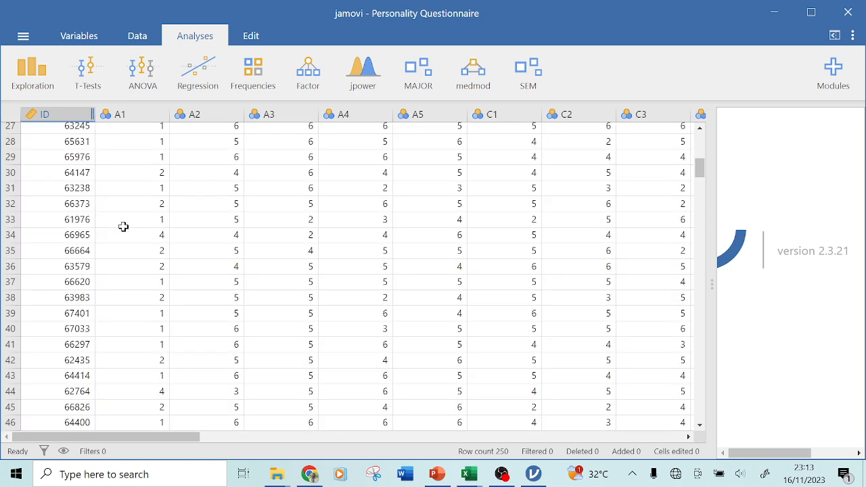
scroll(123, 227, up, 9)
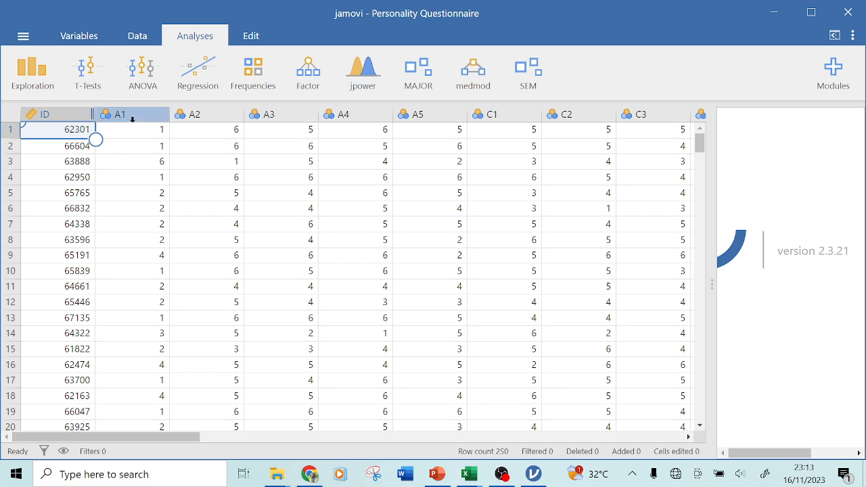
drag(187, 441, 162, 406)
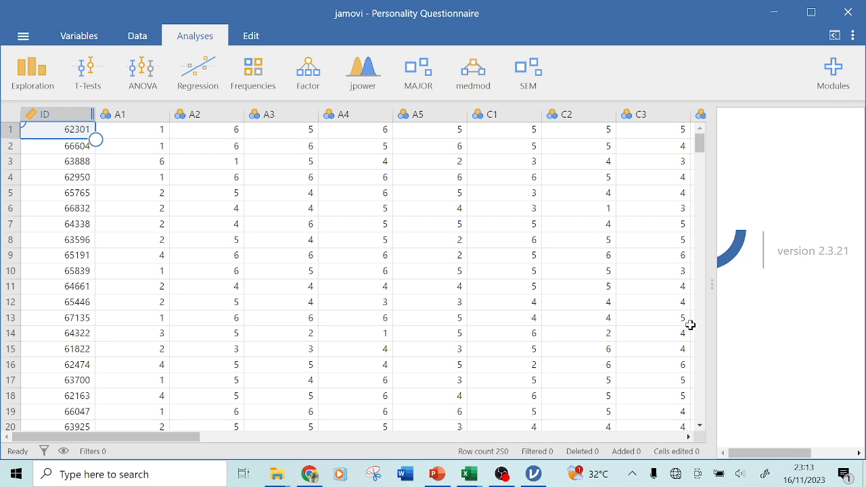
- Widen the results area and start a Reliability Analysis with A1, A2, A3, A4 and A5 as the items
drag(711, 288, 478, 289)
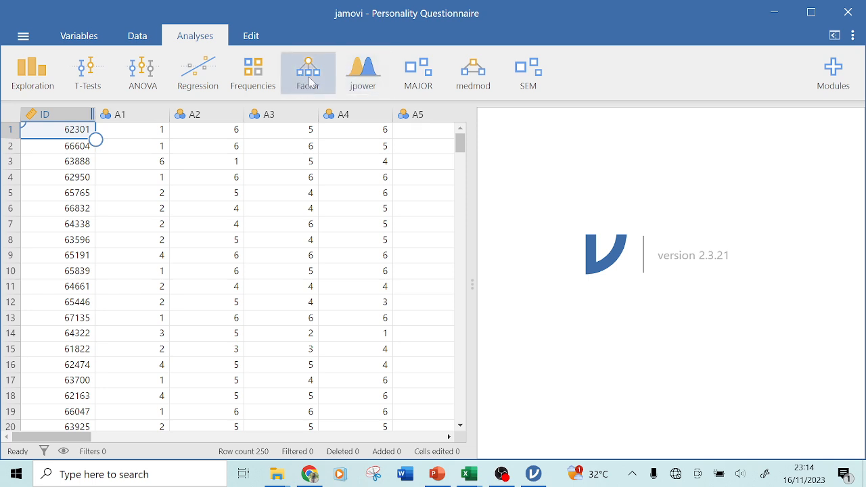
click(310, 81)
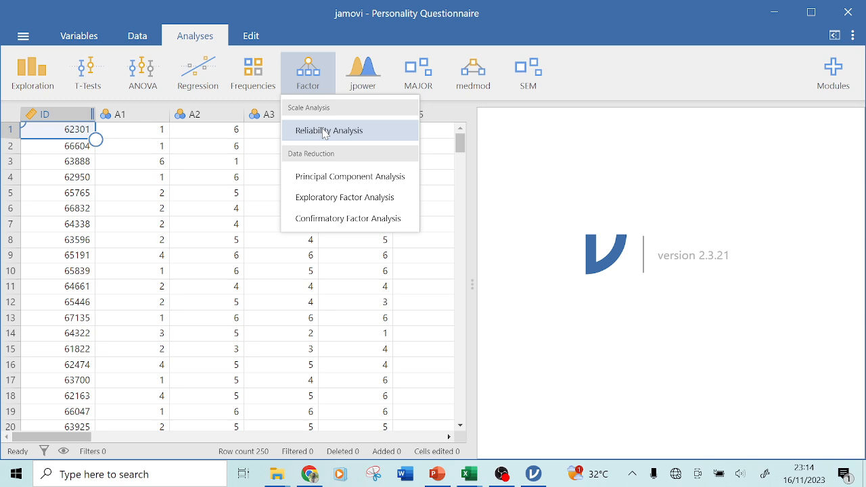
click(324, 133)
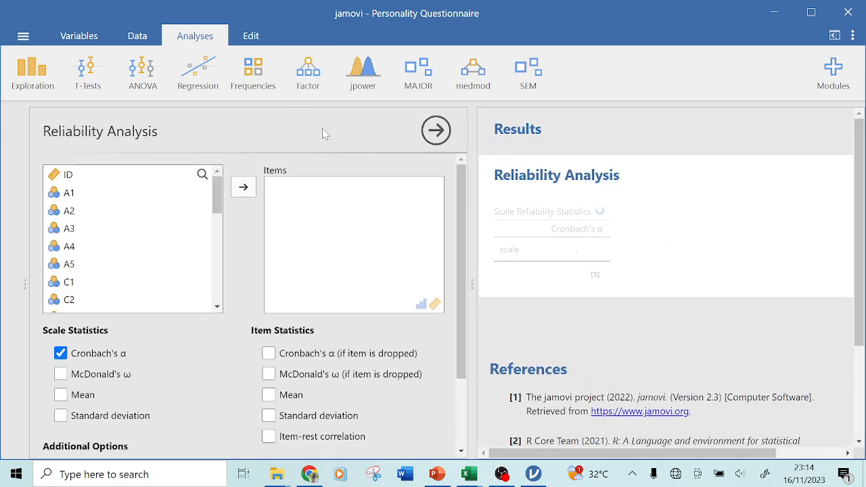
click(153, 194)
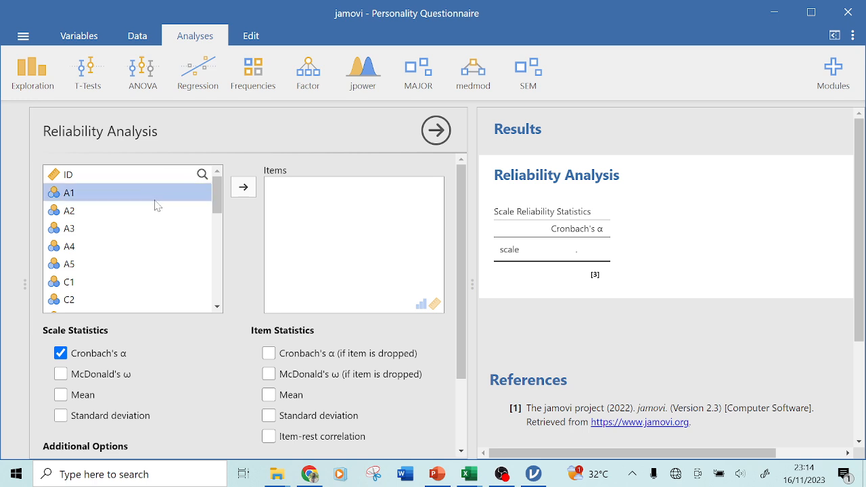
shift+click(155, 211)
shift+click(161, 228)
shift+click(165, 248)
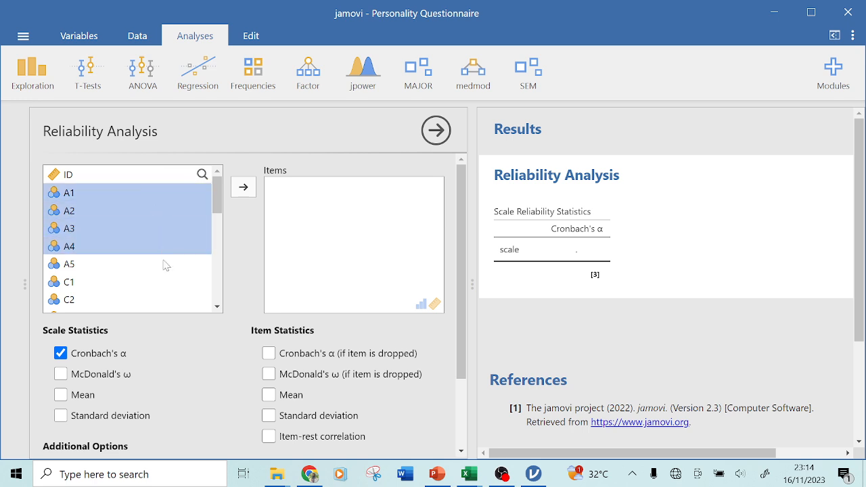
shift+click(166, 264)
click(247, 194)
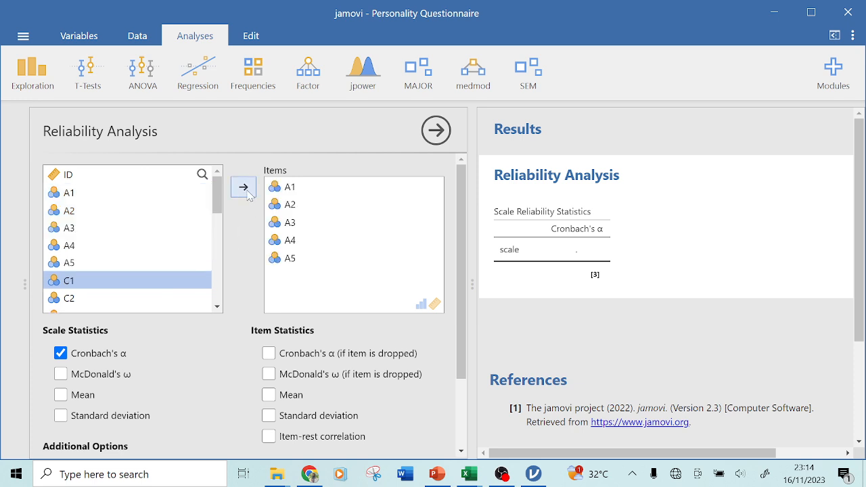
- Enable the item statistics Cronbach's α (if item is dropped), Mean and Item-rest correlation, leaving Standard deviation off
click(294, 358)
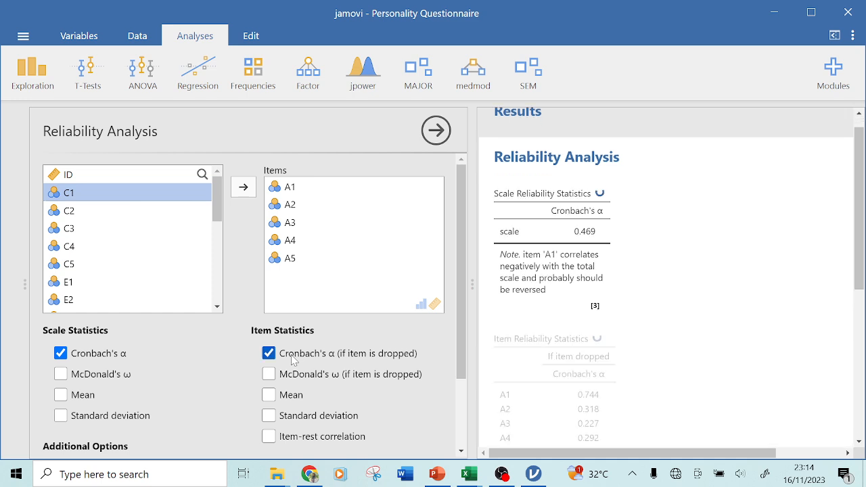
click(289, 398)
click(291, 418)
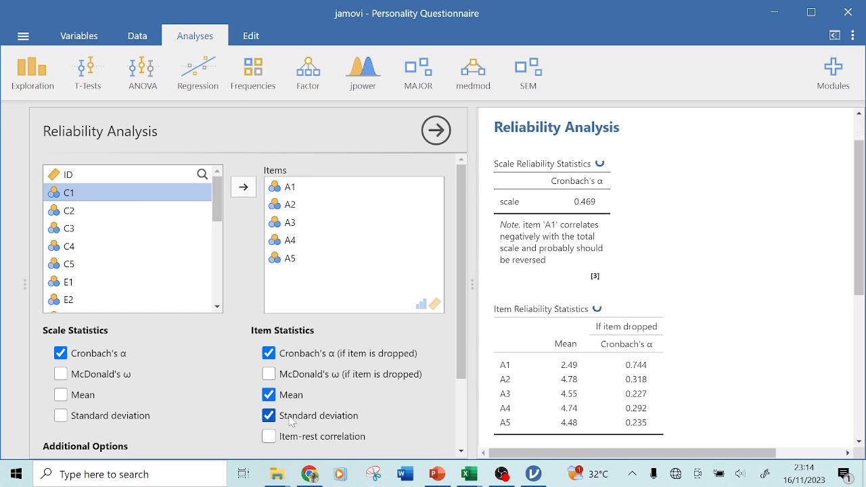
click(291, 417)
click(291, 437)
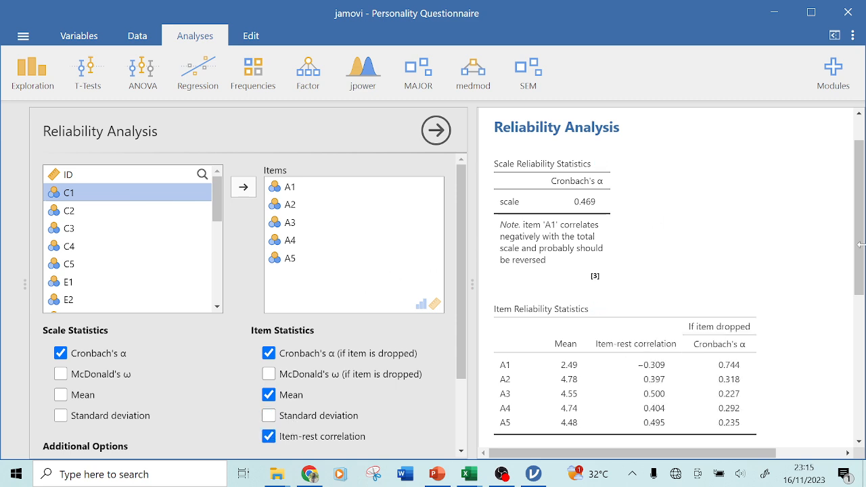
- Assign A1 to the reverse scaled items of the reliability analysis and review the recalculated scale and item statistics
drag(860, 245, 853, 269)
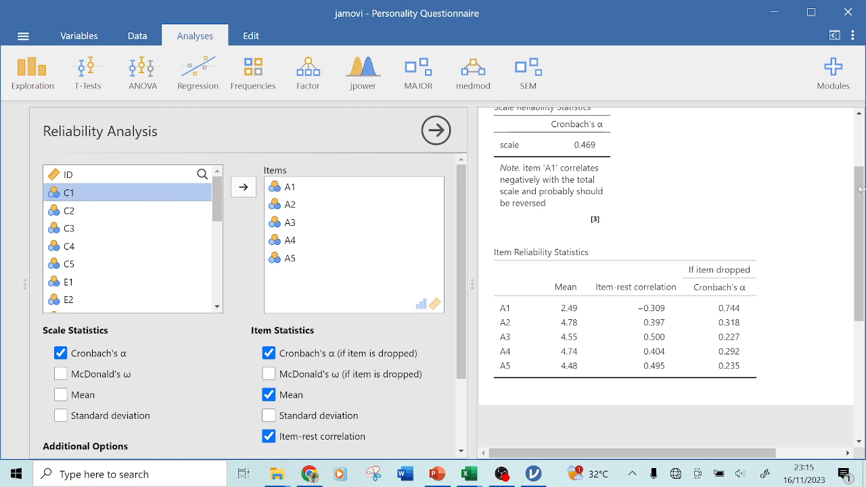
scroll(858, 264, up, 2)
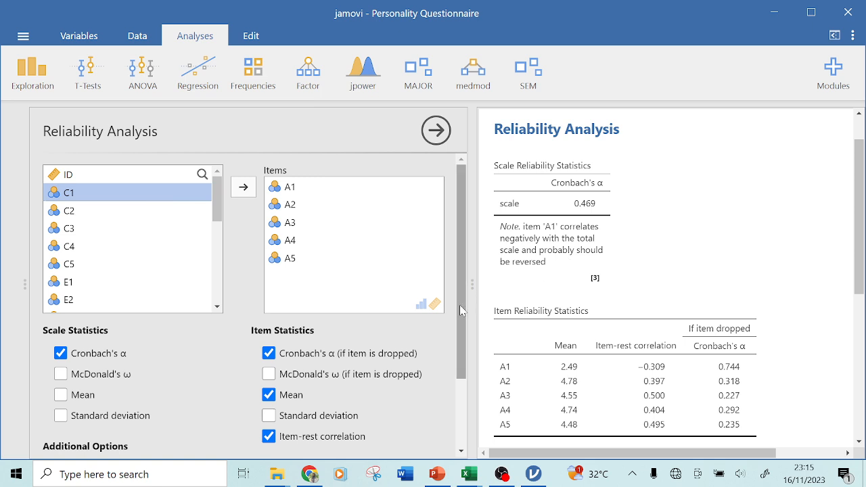
drag(460, 305, 465, 393)
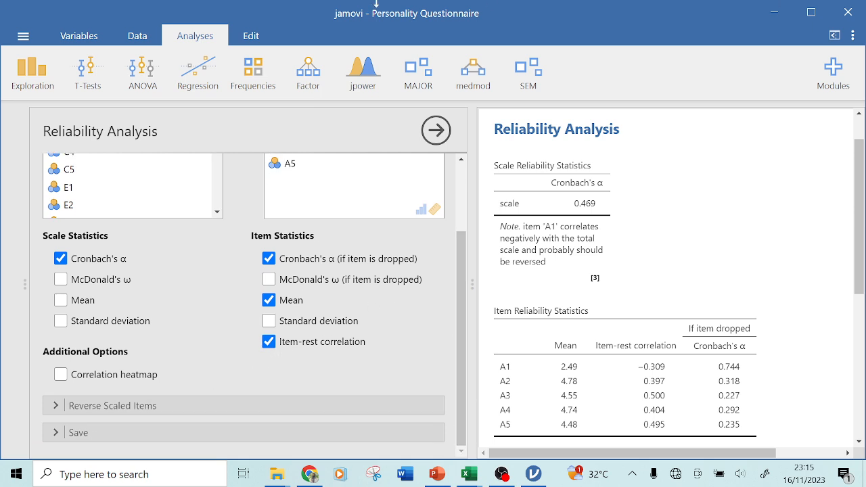
click(55, 408)
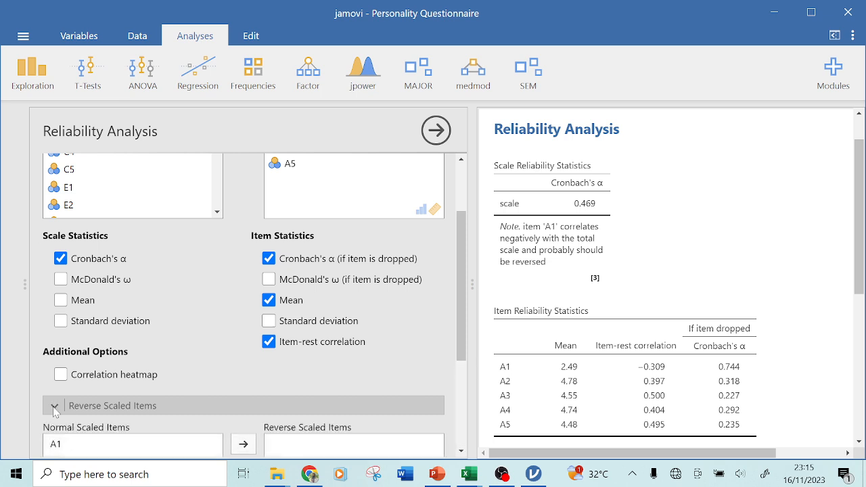
drag(455, 255, 457, 334)
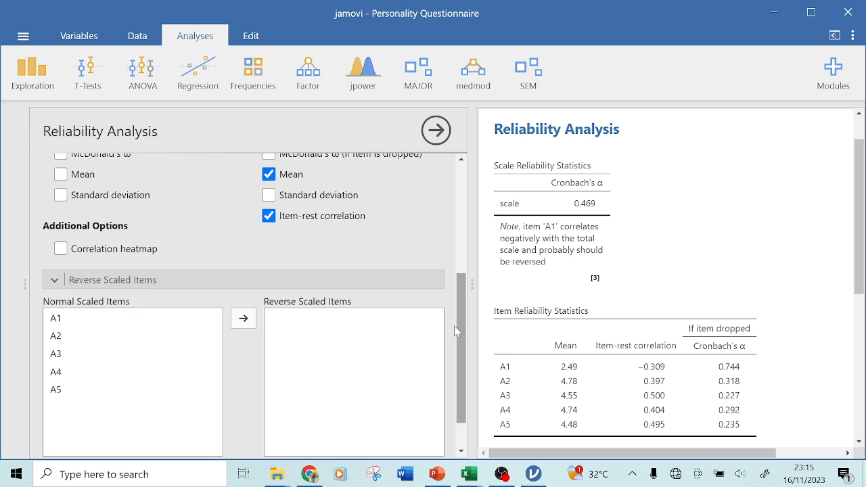
click(182, 321)
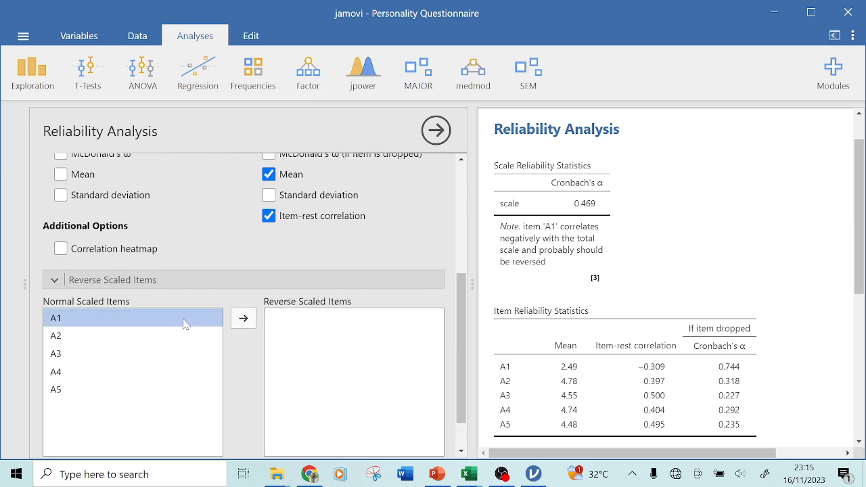
click(244, 319)
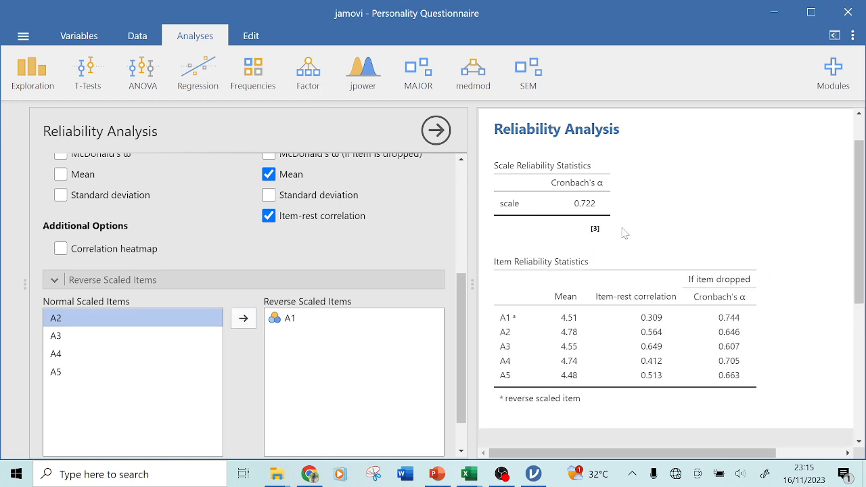
drag(858, 267, 861, 241)
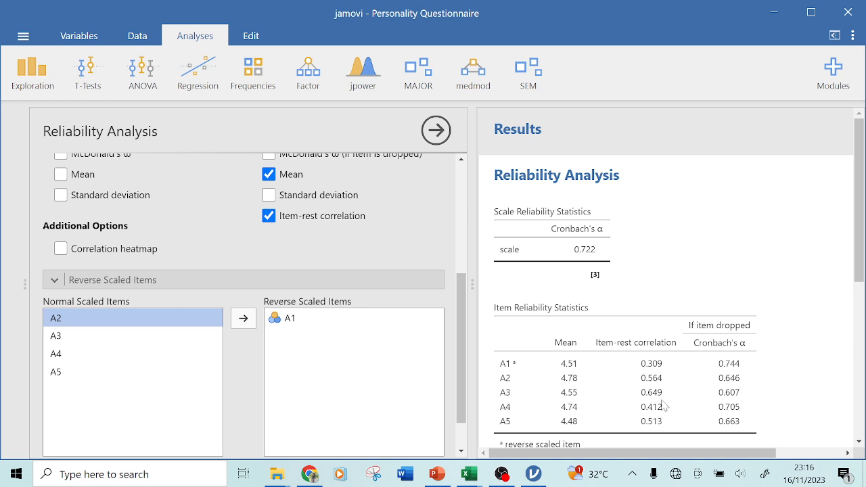
scroll(860, 266, down, 1)
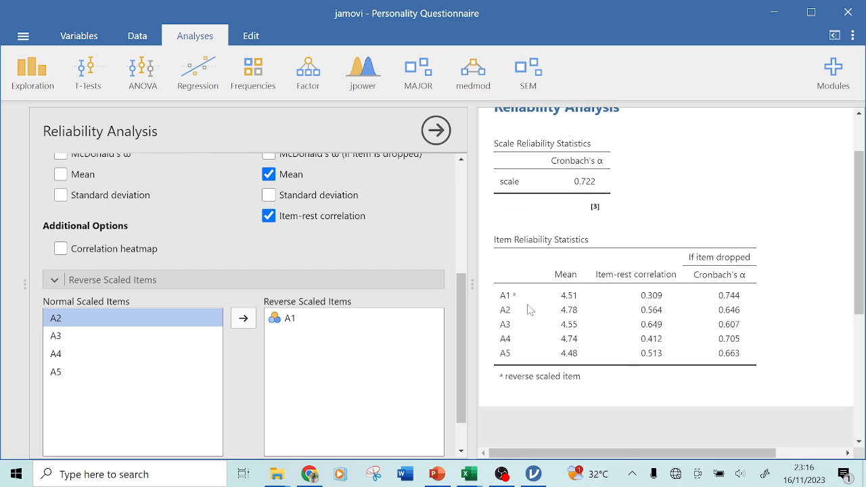
drag(858, 306, 858, 220)
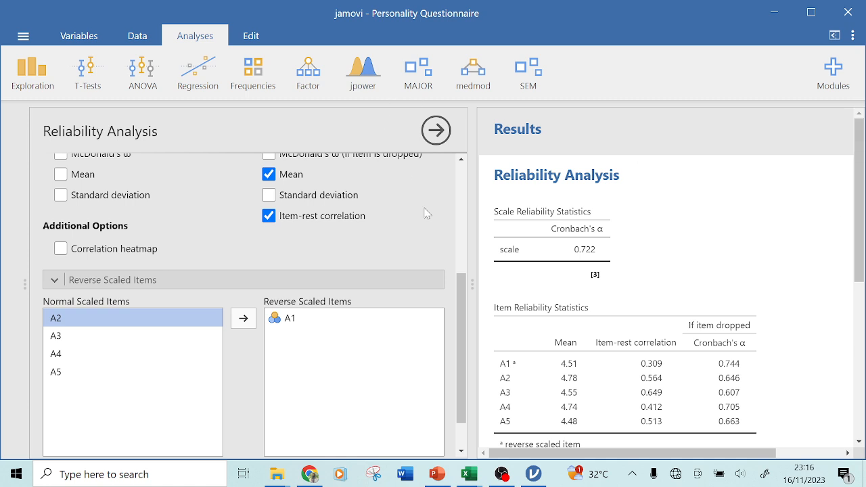
- Start a second Reliability Analysis with C1, C2, C3, C4 and C5 as the items
drag(460, 311, 460, 201)
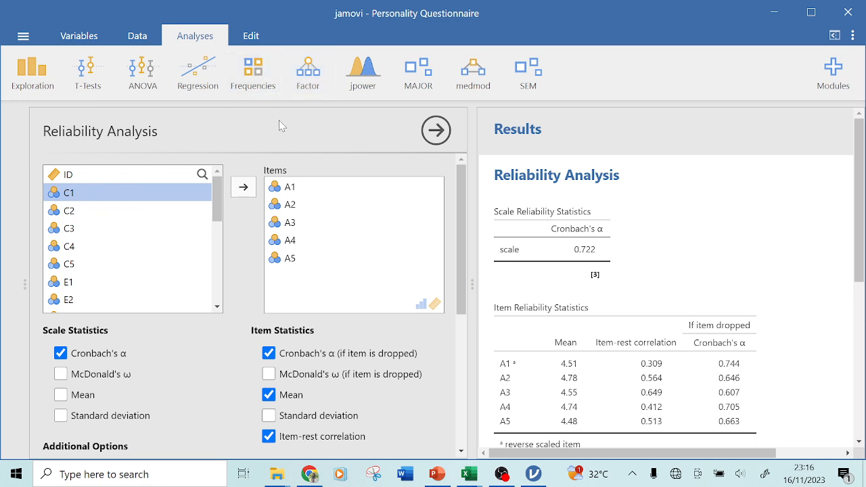
click(309, 86)
click(331, 135)
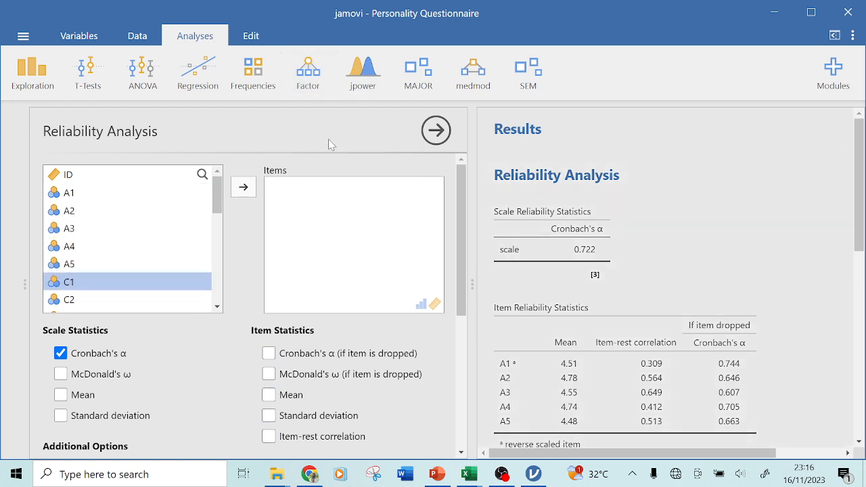
drag(218, 214, 220, 237)
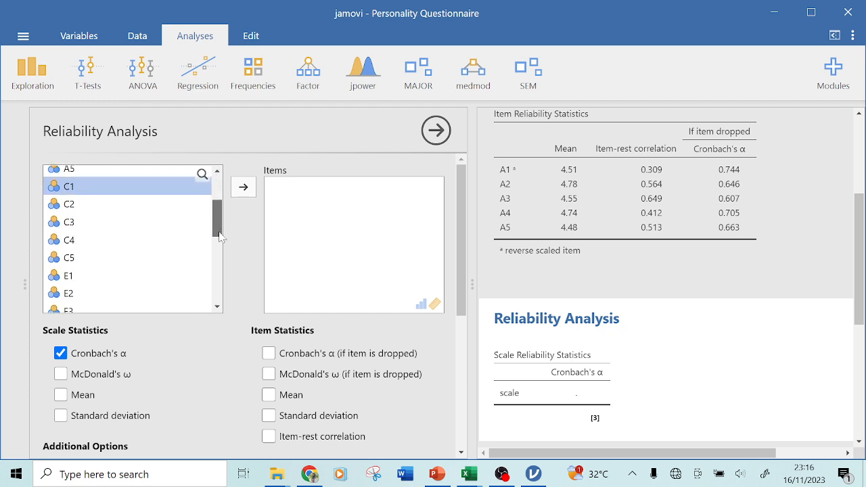
shift+click(184, 205)
shift+click(178, 224)
shift+click(171, 241)
shift+click(170, 256)
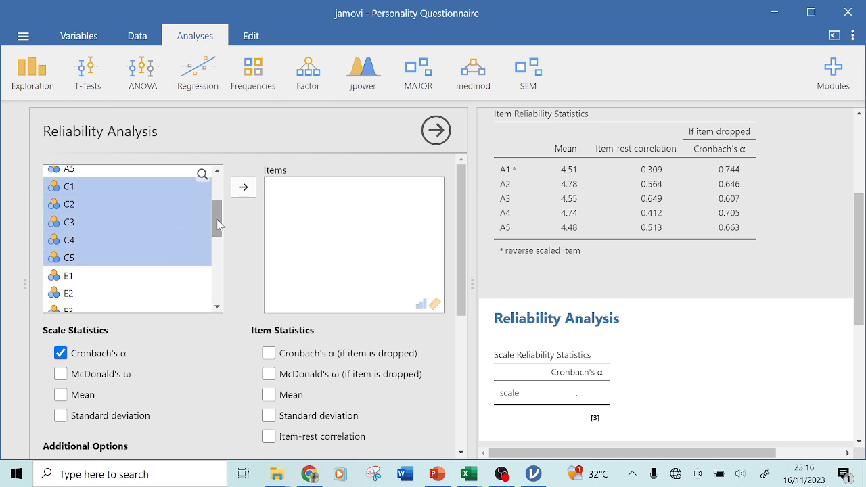
click(245, 190)
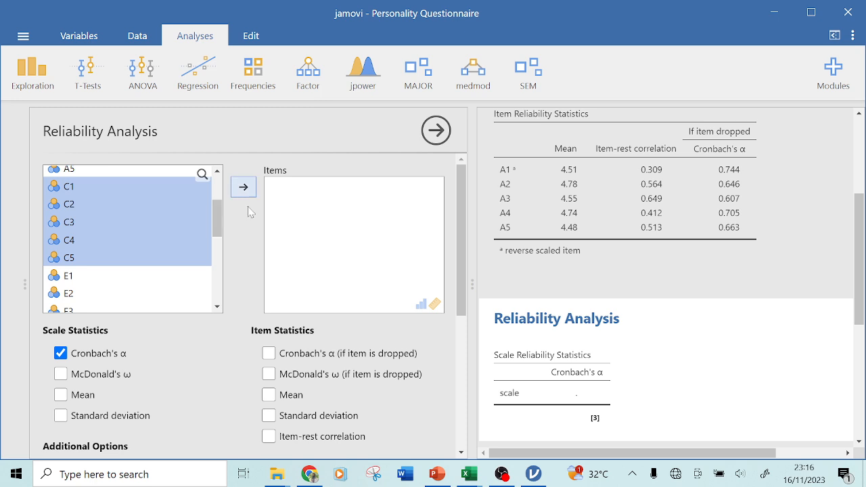
- Enable Cronbach's α (if item is dropped), Mean and Item-rest correlation as item statistics for the C items
click(303, 356)
click(292, 397)
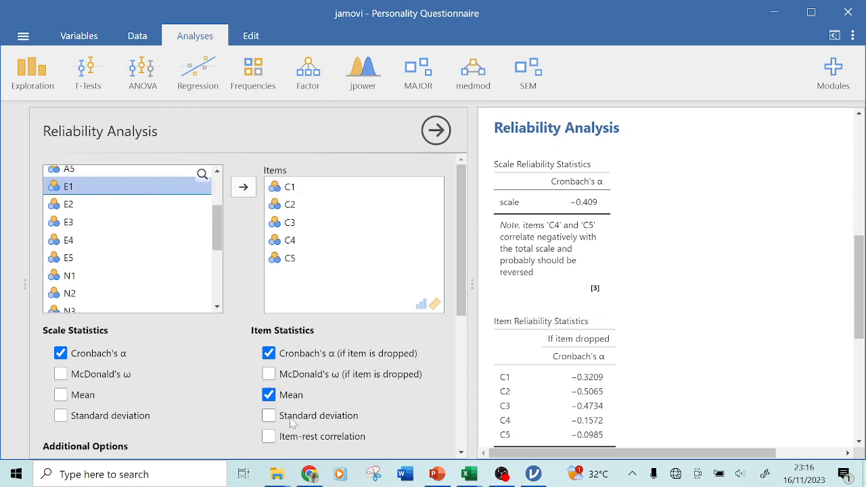
click(290, 437)
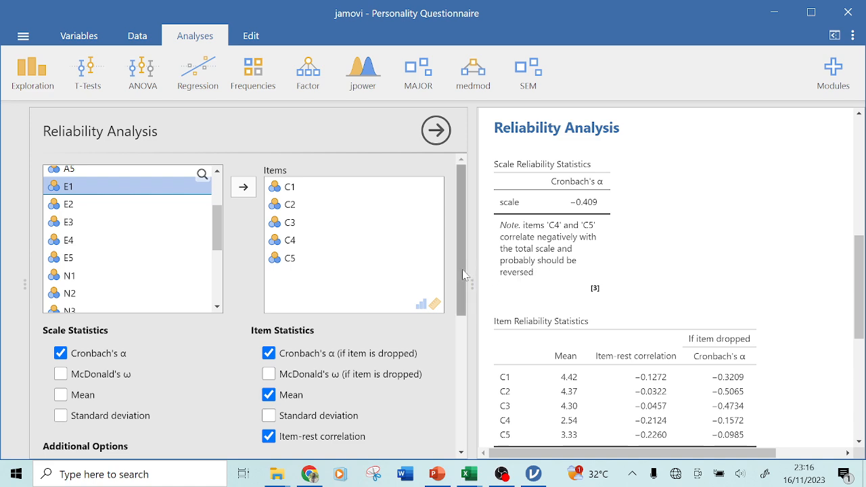
- Assign C4 and C5 to the reverse scaled items and review the results of both reliability analyses
drag(463, 272, 459, 379)
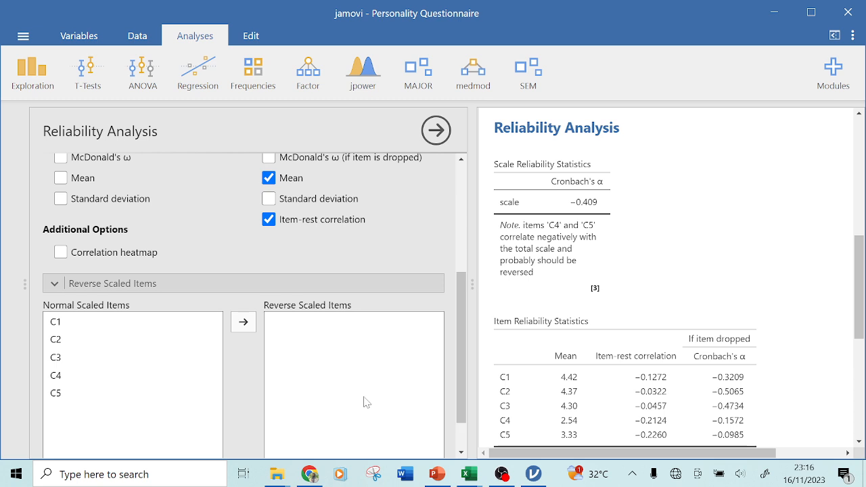
click(87, 381)
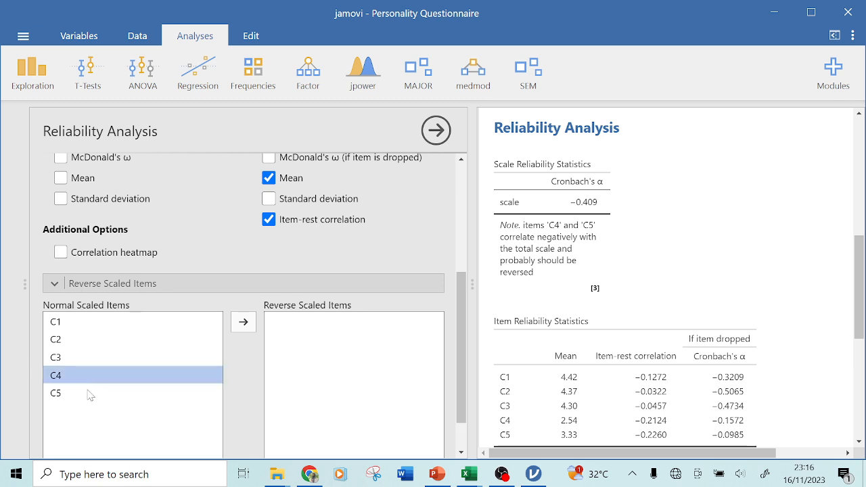
shift+click(90, 396)
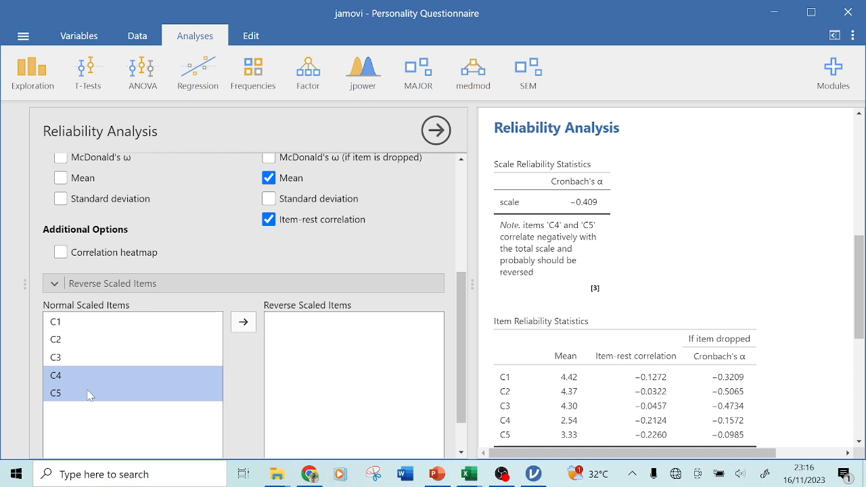
click(249, 323)
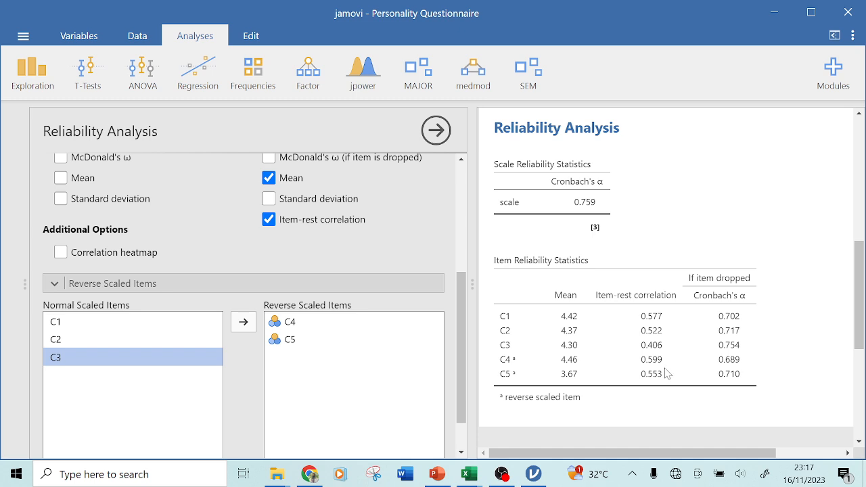
scroll(667, 373, down, 5)
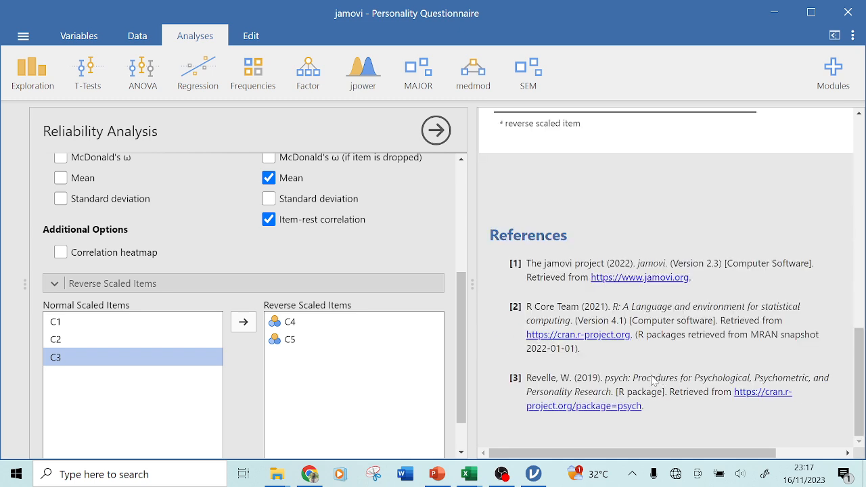
scroll(651, 380, up, 10)
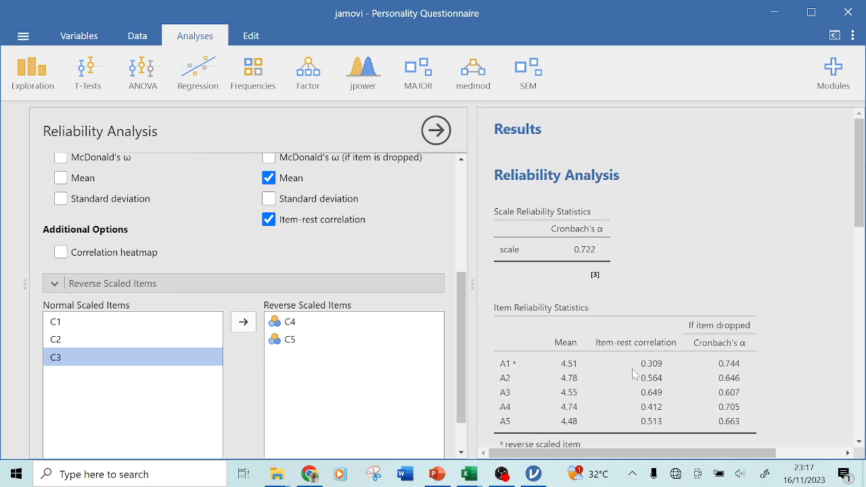